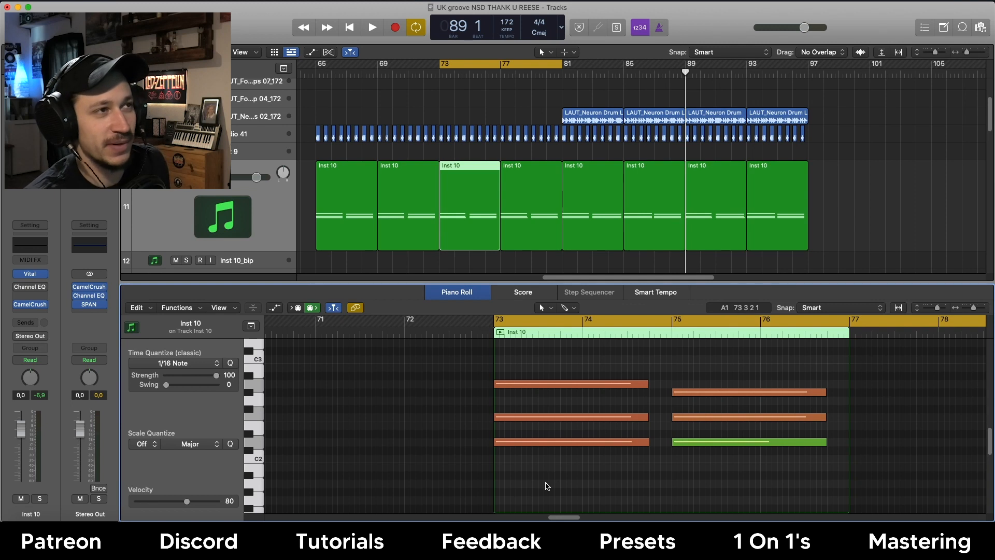
# - Audition the individual notes of the first chord, followed by the second chord, in the Inst 10 region at bar 73
pyautogui.click(532, 442)
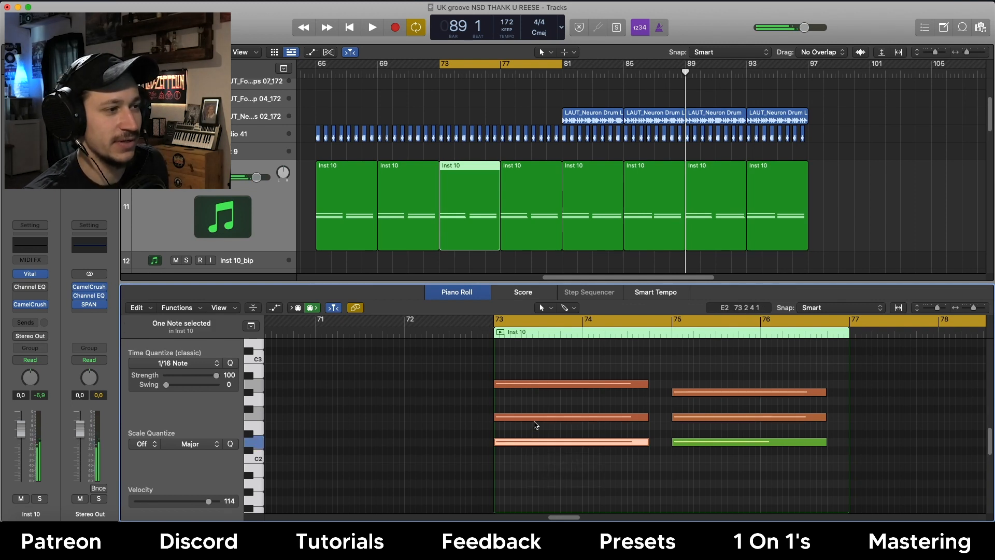
pyautogui.click(534, 418)
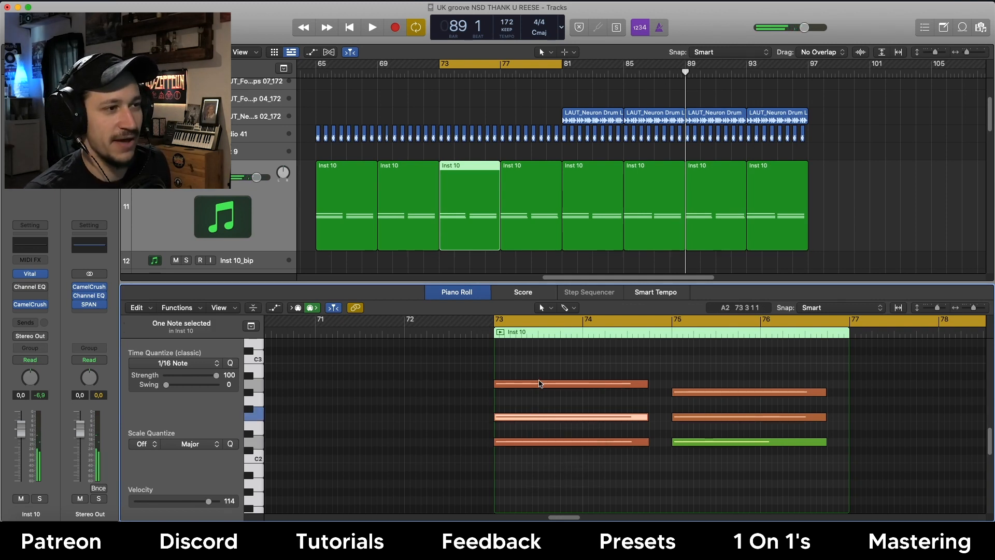
pyautogui.click(539, 384)
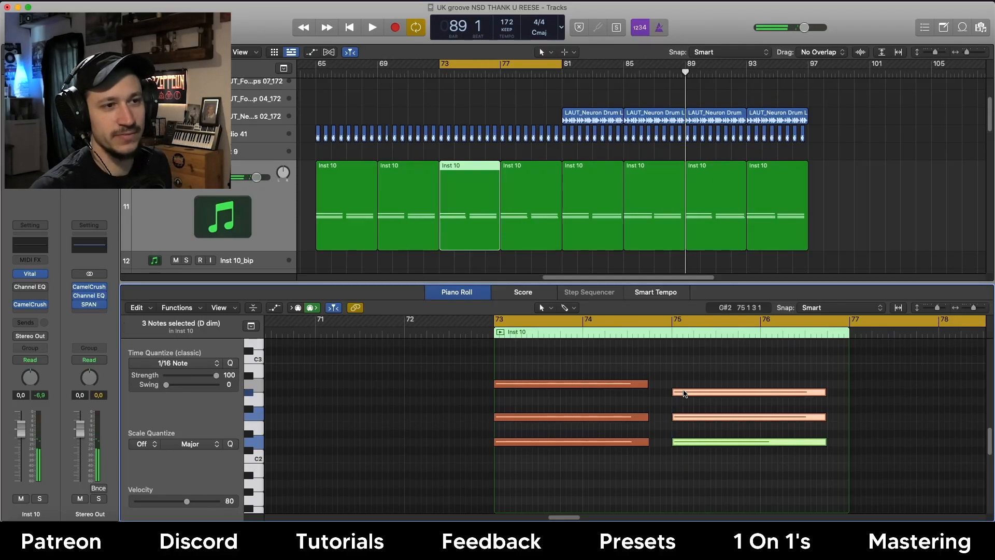
pyautogui.moveTo(684, 393)
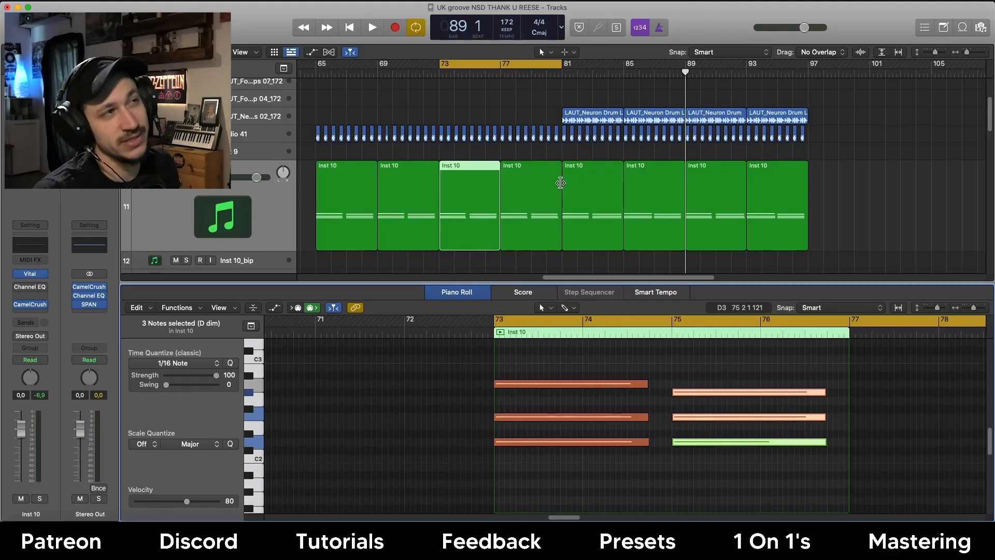
# - Clear the region selection and play back the loop starting at bar 73
pyautogui.hscroll(-3, 534, 182)
pyautogui.click(486, 101)
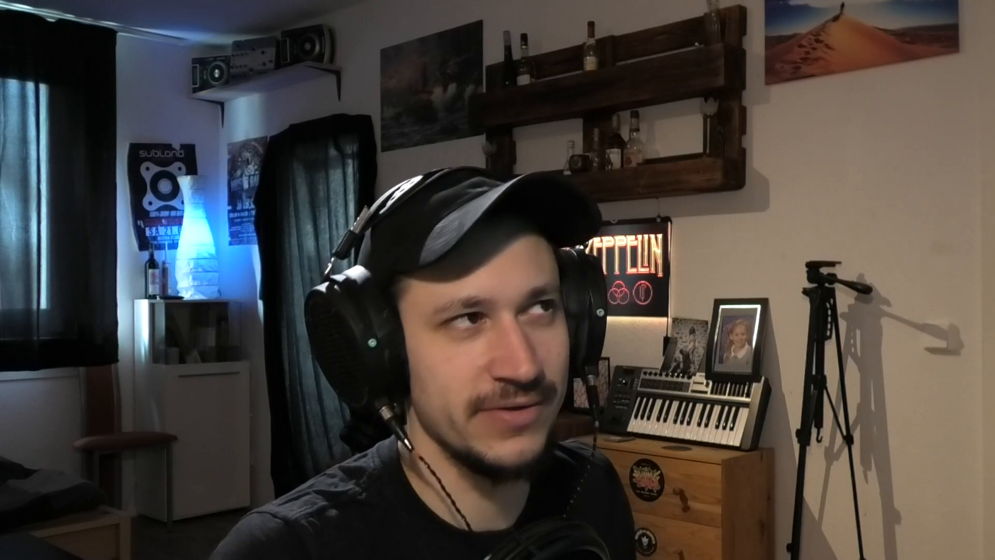
pyautogui.press('space')
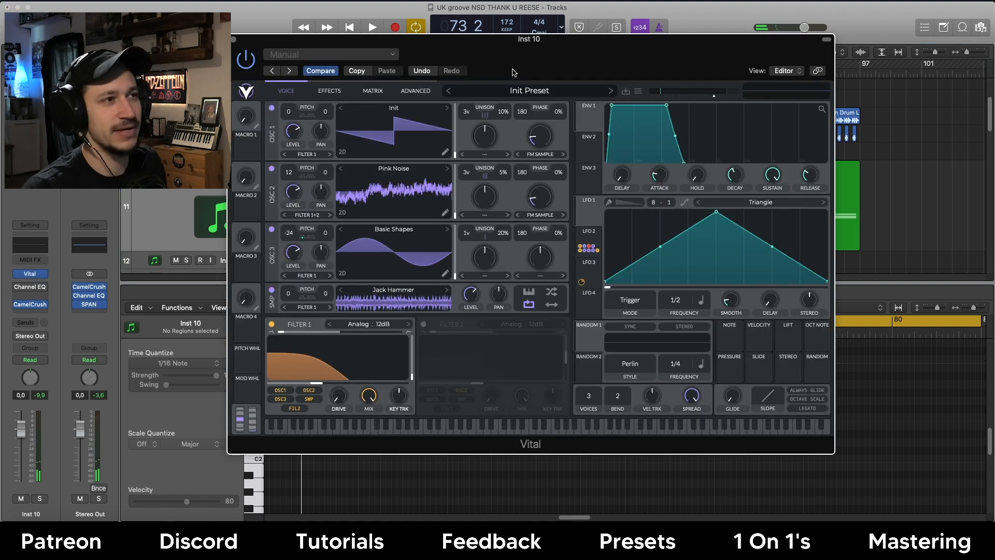
# - Bypass the Chorus, Filter, Reverb and Distortion effects in the Vital patch
pyautogui.click(331, 91)
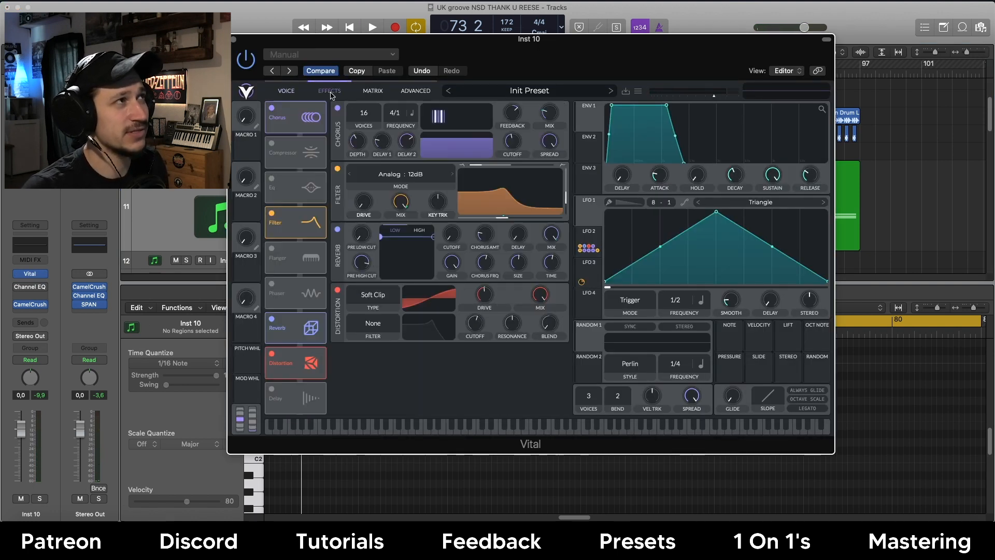
pyautogui.click(338, 108)
pyautogui.click(337, 168)
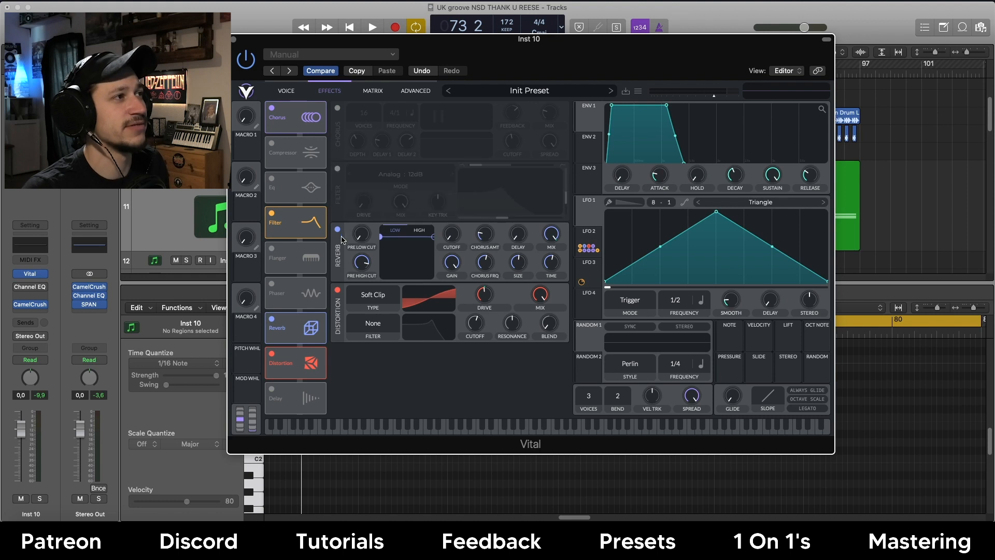
pyautogui.click(338, 229)
pyautogui.click(338, 290)
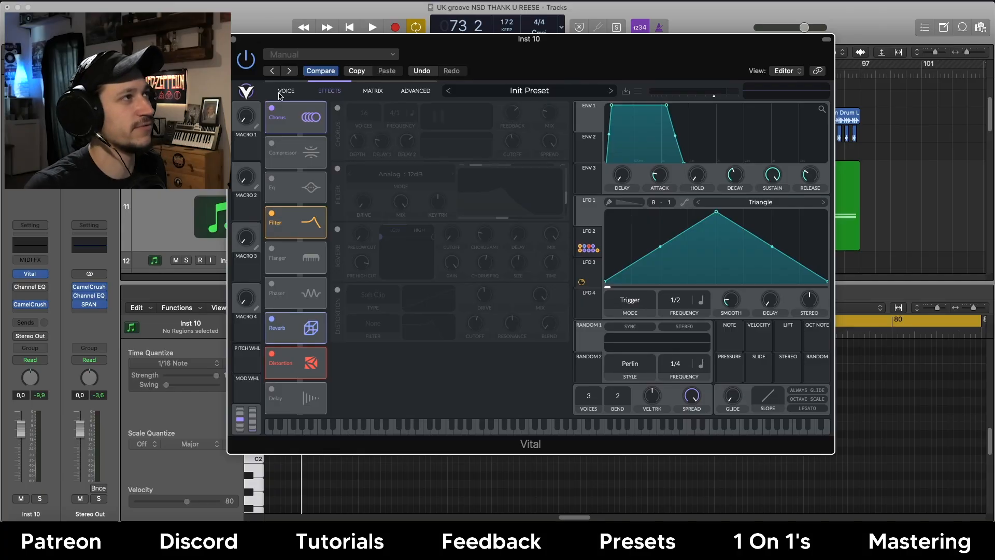
# - Turn off oscillator 2, oscillator 3, the sampler and Filter 1 so that only oscillator 1 sounds
pyautogui.click(286, 91)
pyautogui.click(272, 169)
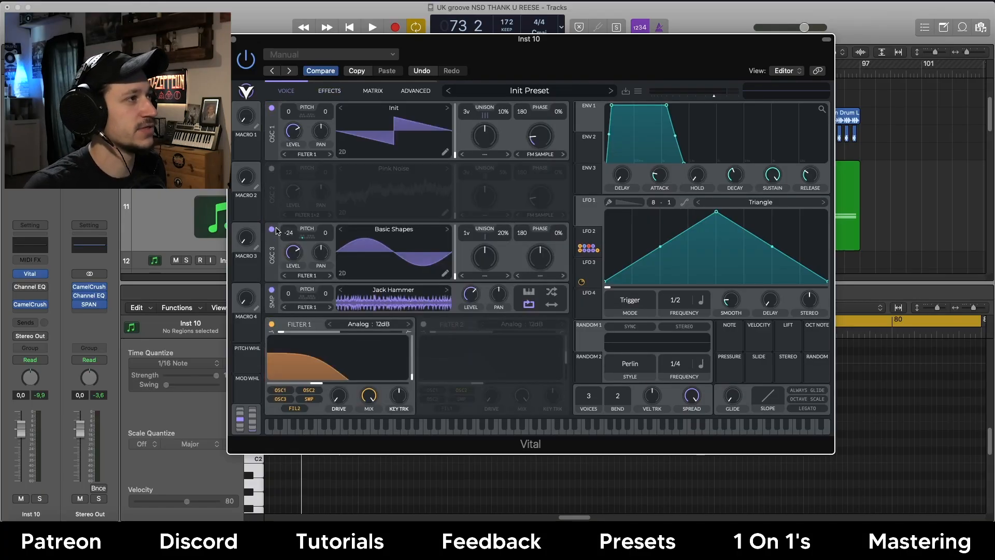
pyautogui.click(271, 229)
pyautogui.click(272, 289)
pyautogui.click(271, 325)
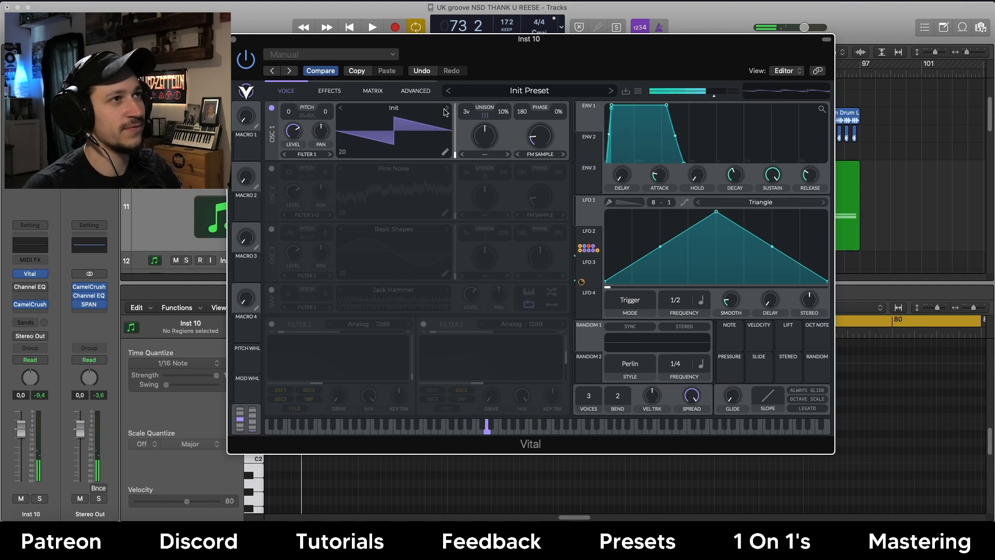
# - Turn on the Jack Hammer sampler, auditioning it alone and comparing oscillator 1 with and without it
pyautogui.moveTo(467, 112)
pyautogui.mouseDown()
pyautogui.moveTo(472, 158)
pyautogui.moveTo(468, 118)
pyautogui.mouseUp()
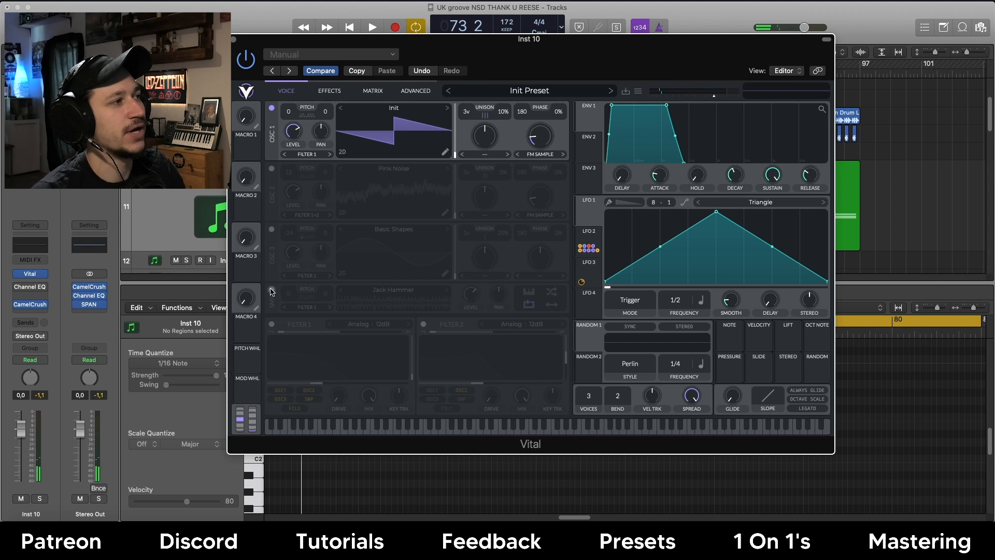
pyautogui.click(271, 291)
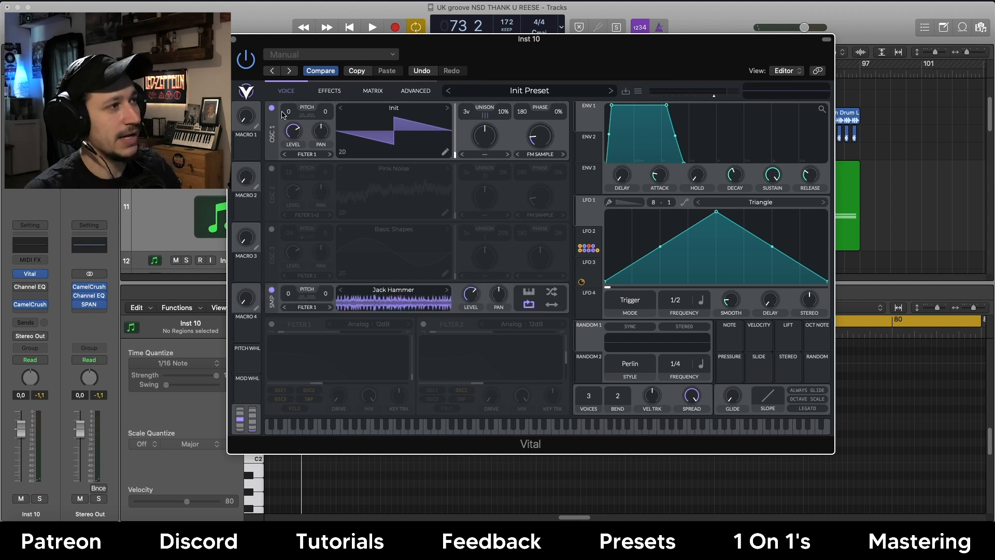
pyautogui.click(271, 108)
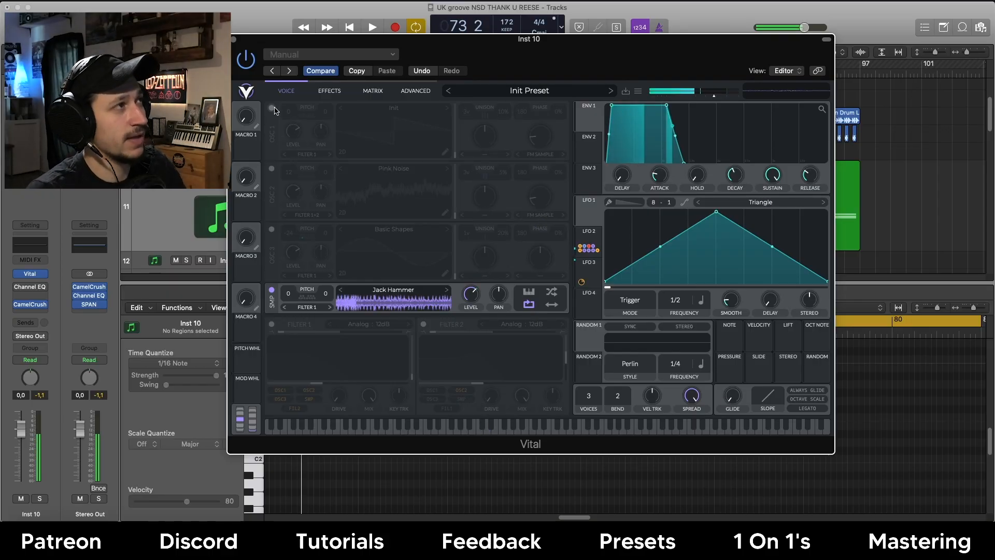
pyautogui.click(271, 108)
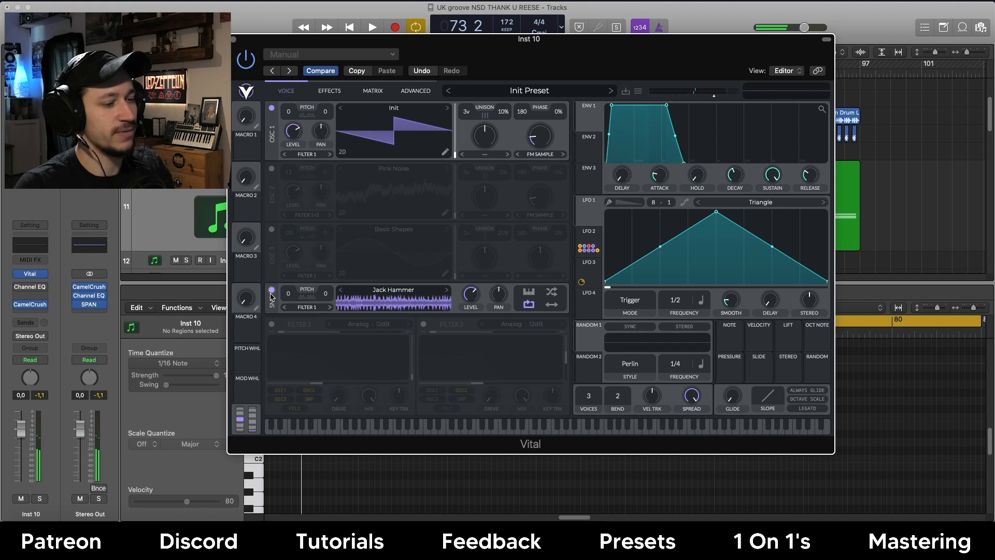
pyautogui.click(271, 291)
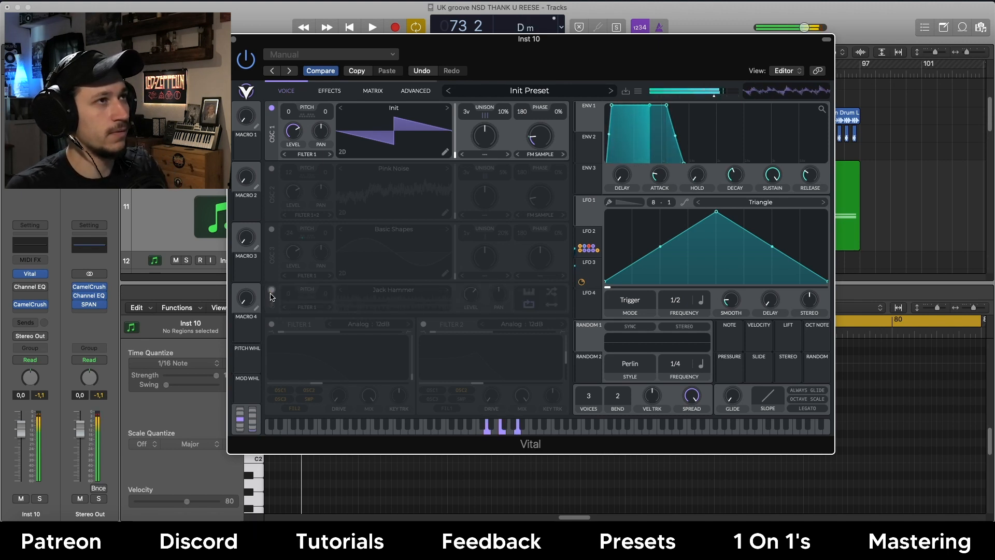
pyautogui.click(271, 291)
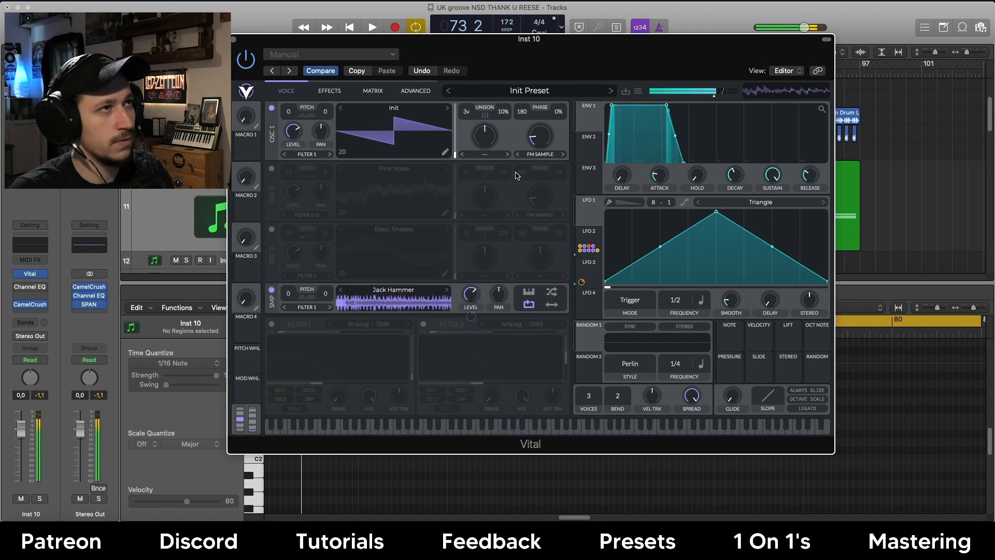
# - Adjust oscillator 1's FM Sample wave morph amount to about 20.83%
pyautogui.moveTo(540, 142)
pyautogui.mouseDown()
pyautogui.moveTo(542, 129)
pyautogui.moveTo(543, 140)
pyautogui.mouseUp()
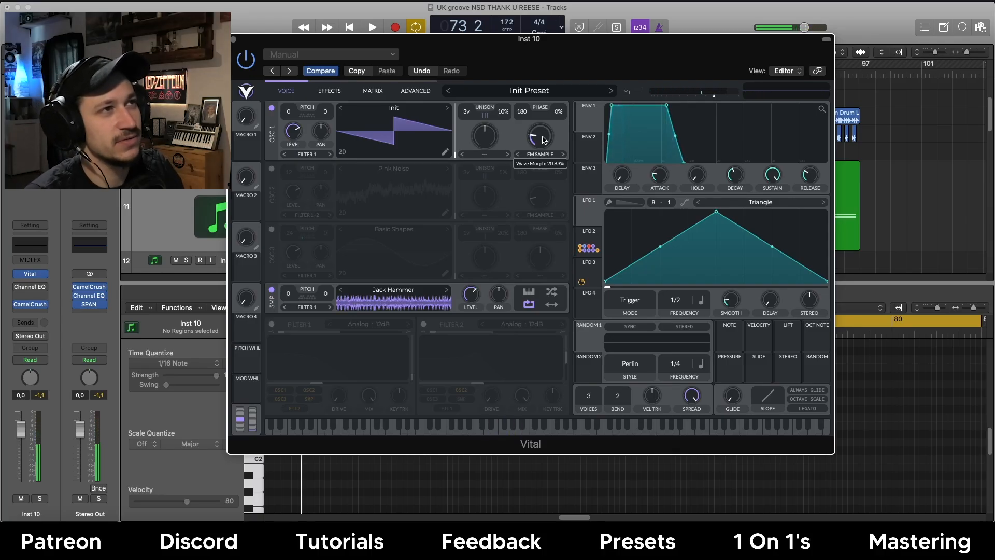
pyautogui.moveTo(543, 138); pyautogui.dragTo(543, 139)
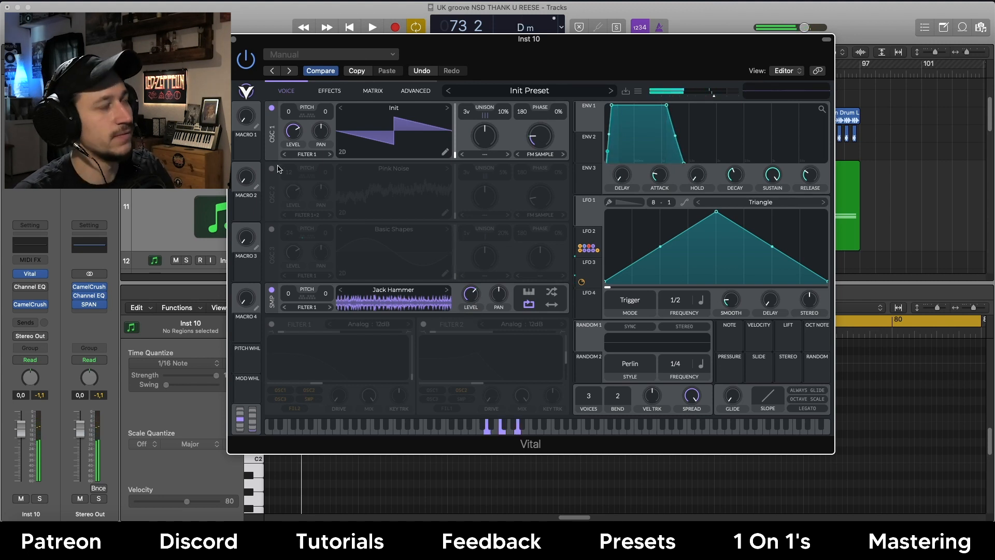
pyautogui.moveTo(471, 299)
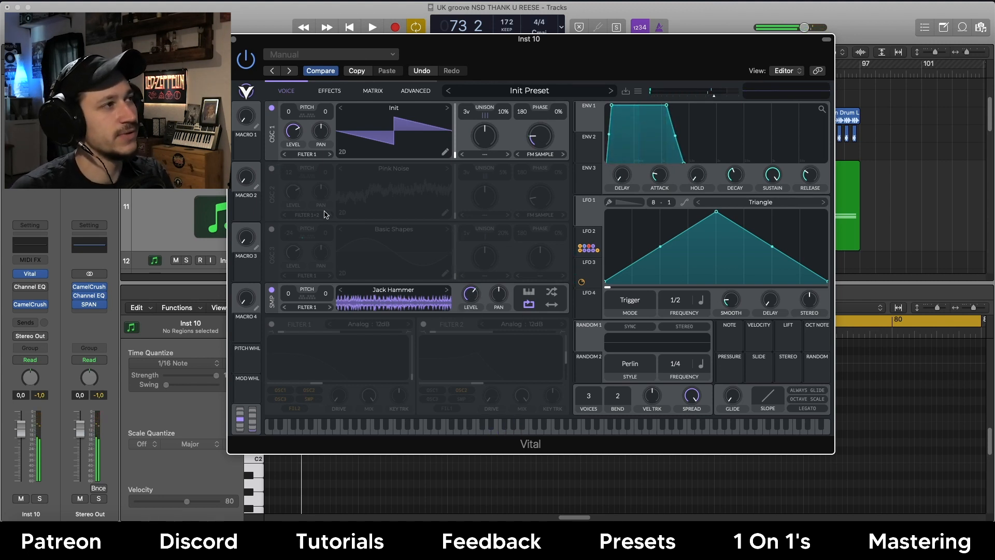
# - Turn on oscillator 2 with the Pink Noise wavetable and toggle oscillator 1 and the sampler to hear it alone
pyautogui.click(271, 168)
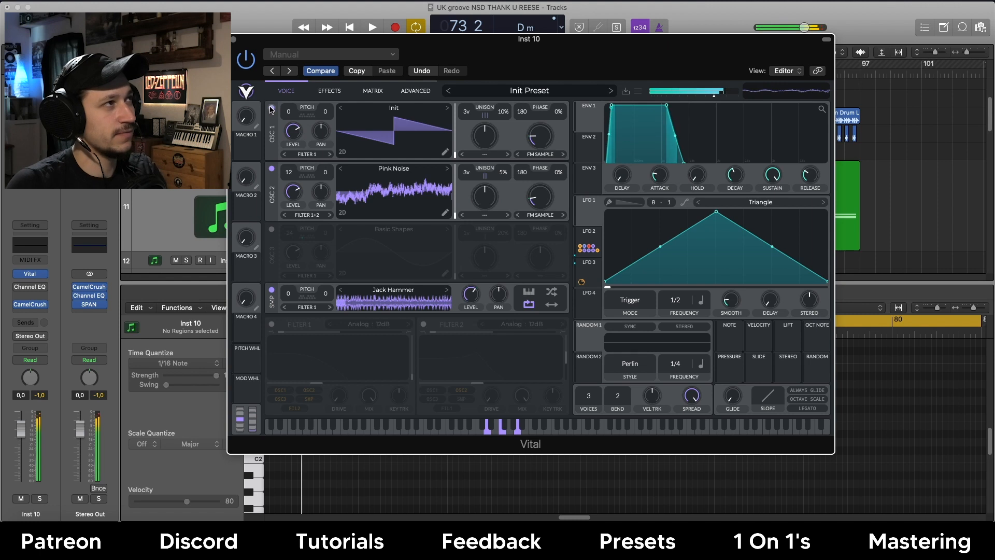
pyautogui.click(272, 108)
pyautogui.click(272, 290)
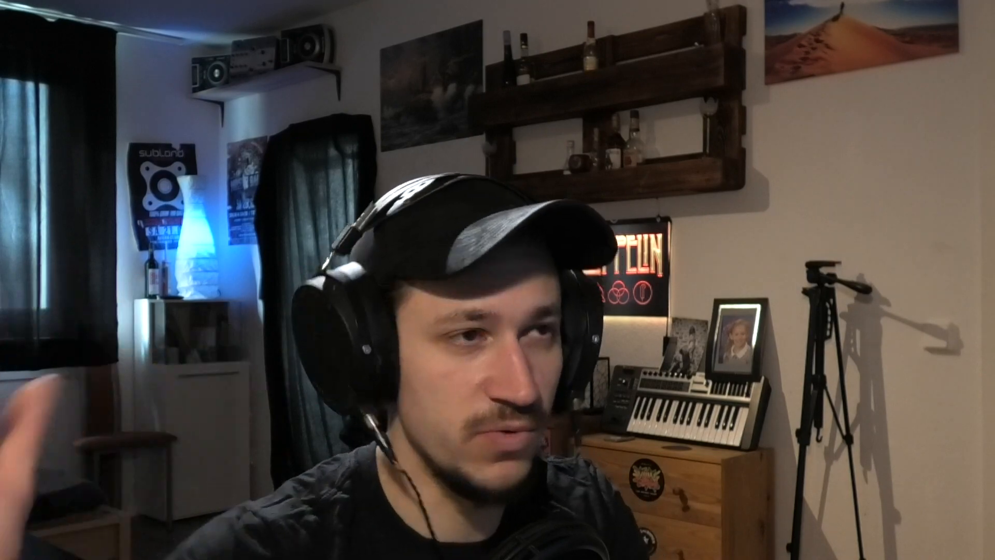
# - Turn on oscillator 3 with the Basic Shapes wavetable and open its Transpose Snap options
pyautogui.click(271, 231)
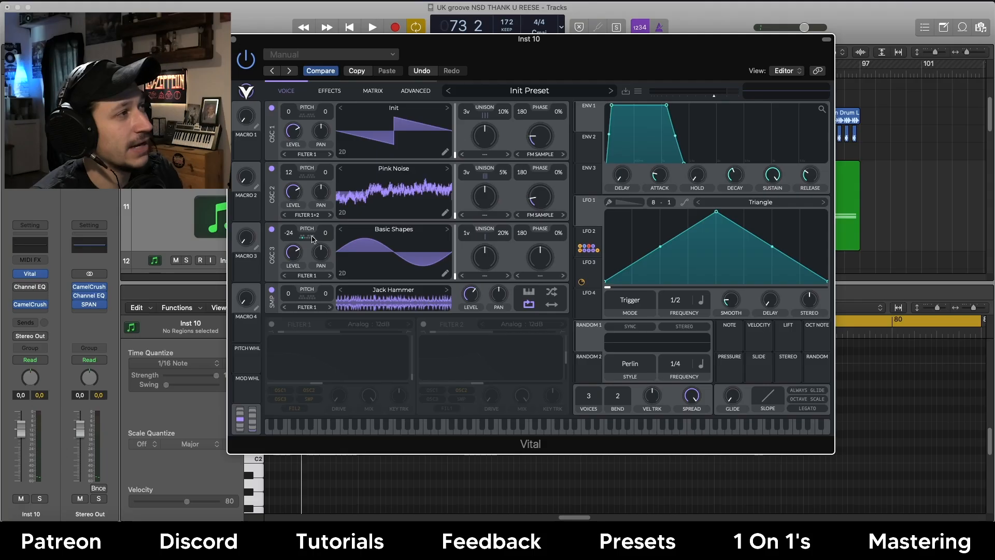
pyautogui.click(312, 237)
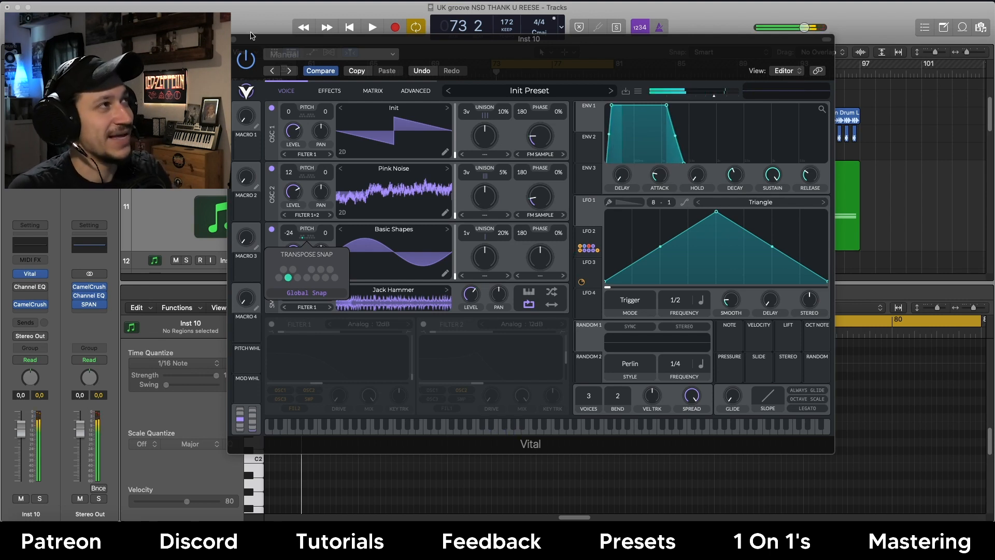
# - Close the Vital window and play back both chords of the Inst 10 region at bar 73
pyautogui.click(235, 43)
pyautogui.click(234, 40)
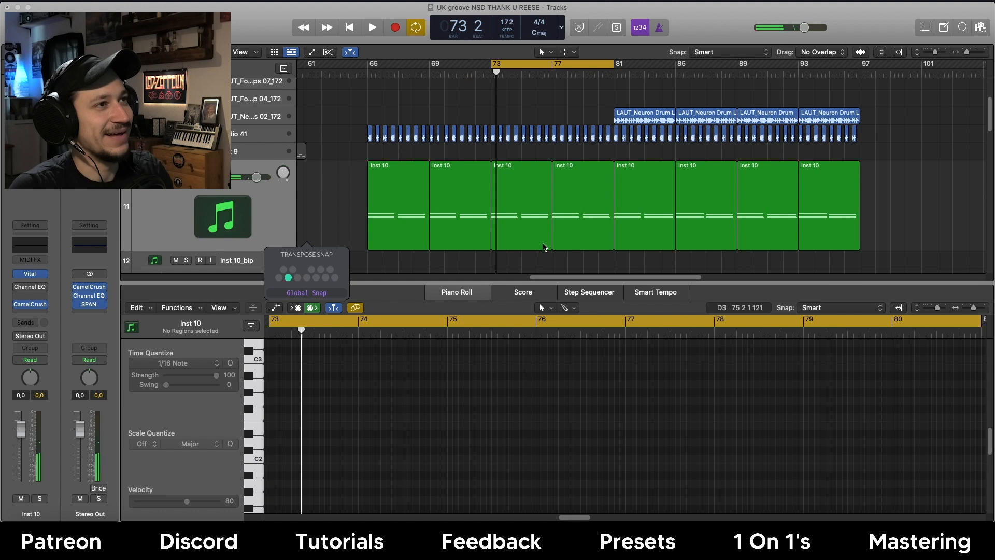
pyautogui.click(516, 218)
pyautogui.moveTo(400, 476); pyautogui.dragTo(386, 380)
pyautogui.press('space')
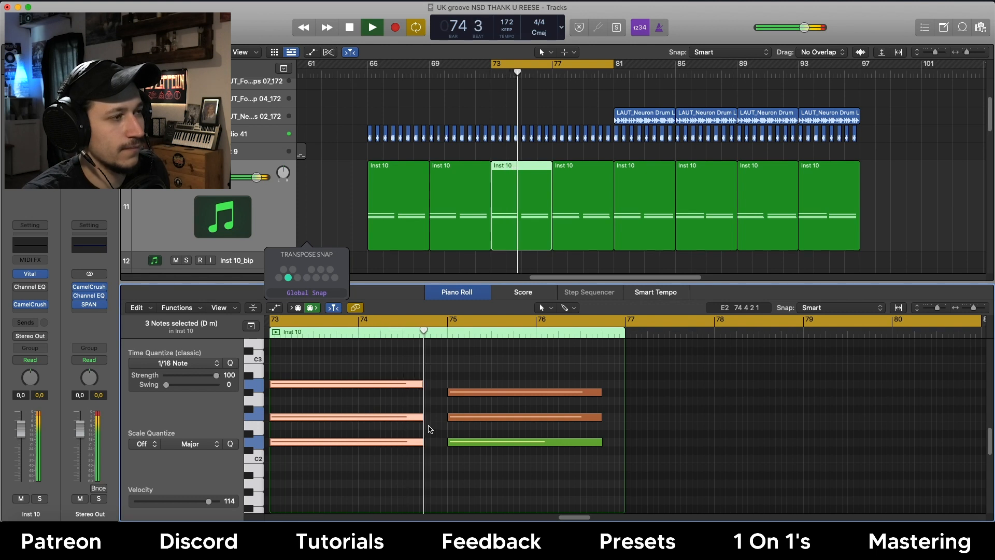
pyautogui.press('space')
pyautogui.click(364, 482)
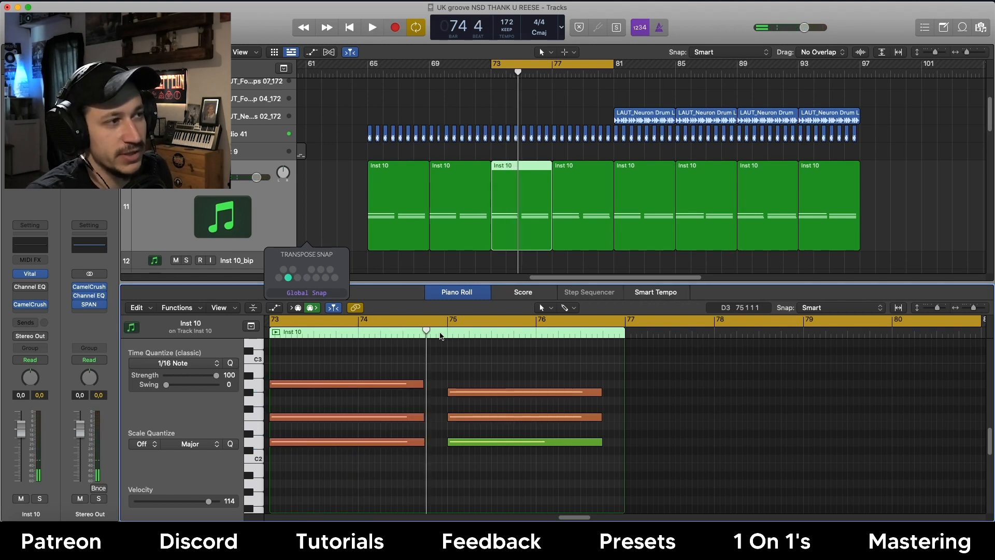
pyautogui.press('space')
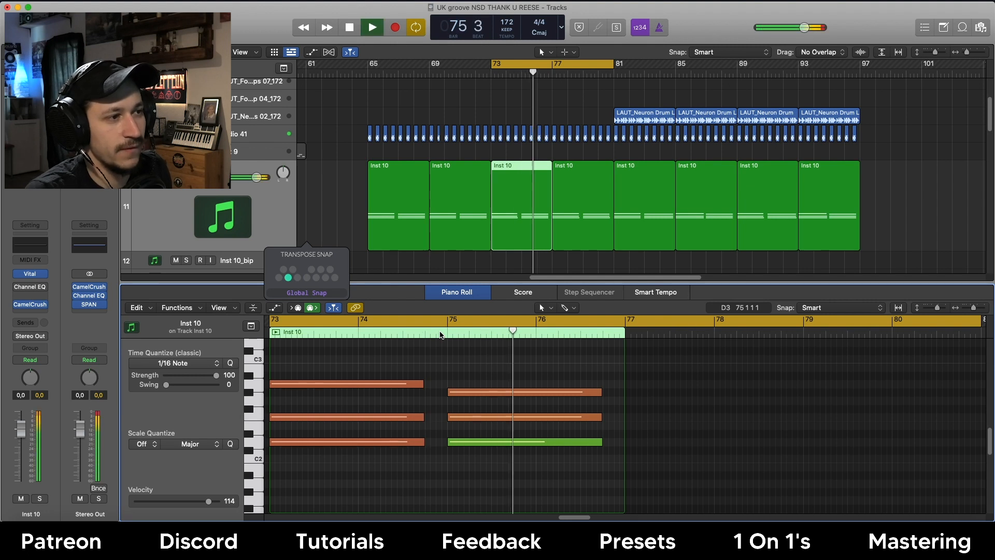
pyautogui.press('space')
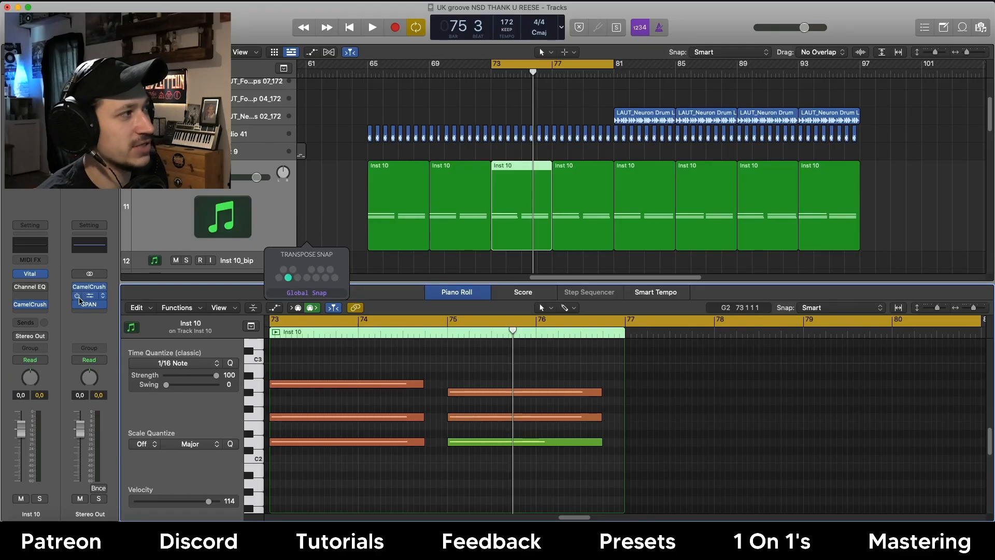
# - Reopen Vital on the Inst 10 track, dismiss the Transpose Snap options and turn on Filter 1
pyautogui.click(31, 276)
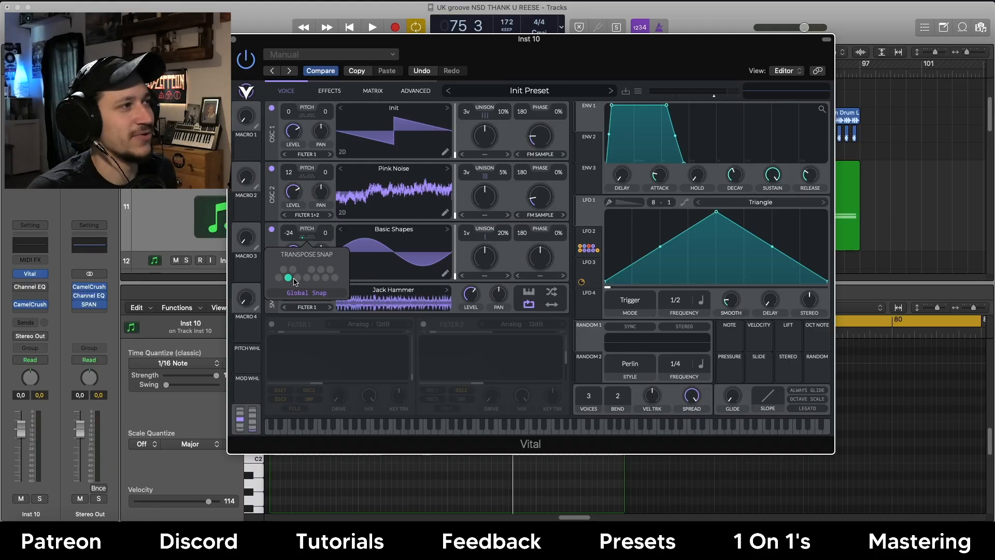
pyautogui.click(311, 238)
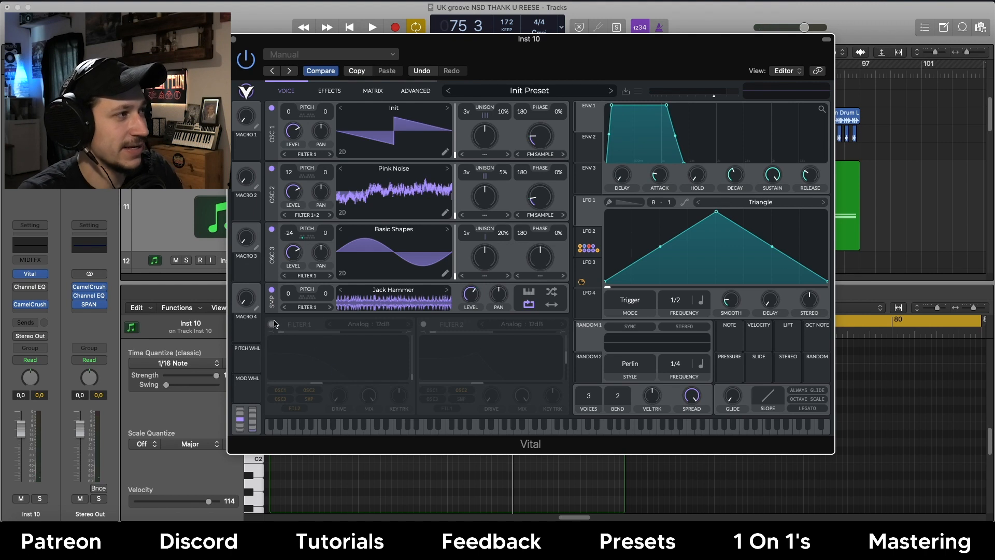
pyautogui.click(271, 325)
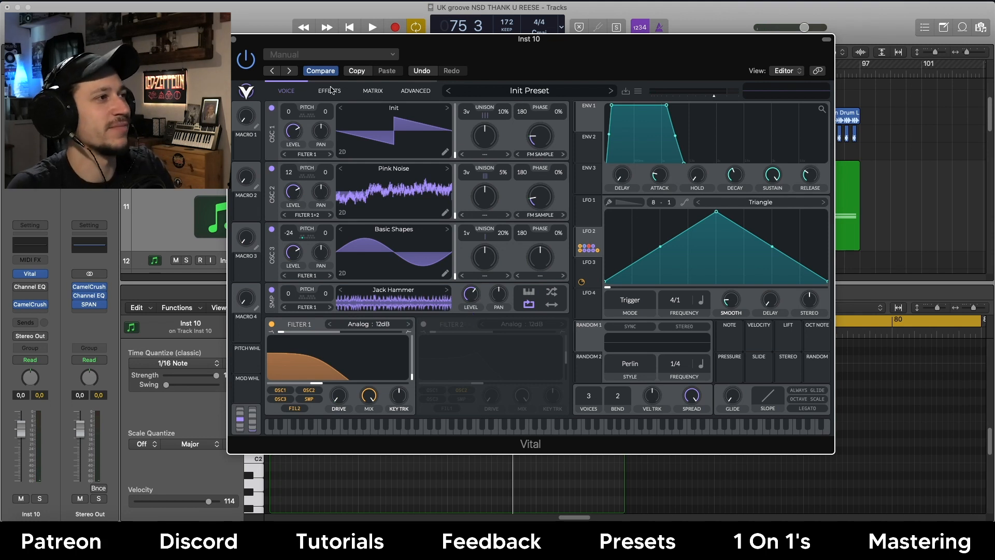
# - Turn on the Chorus and Filter effects for the Vital patch
pyautogui.click(330, 91)
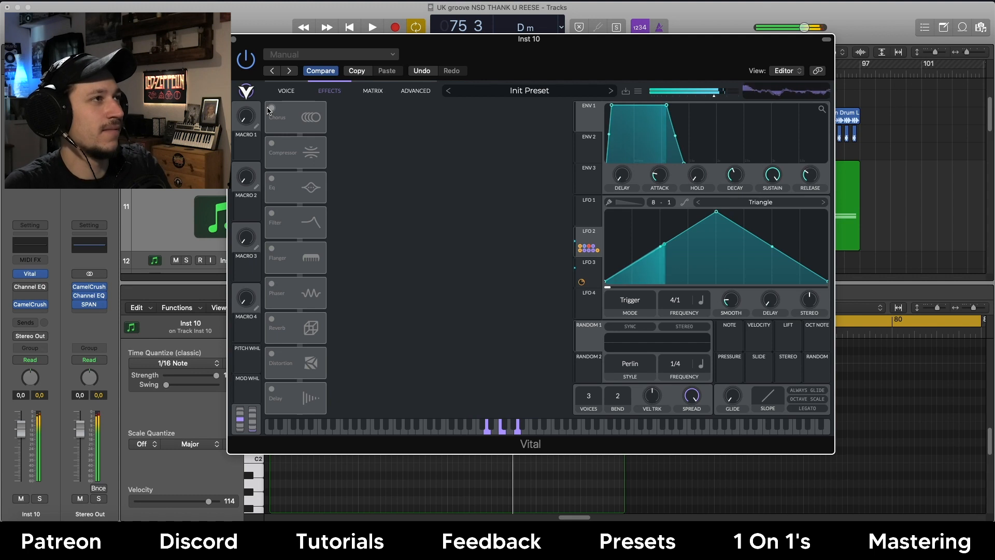
pyautogui.click(270, 108)
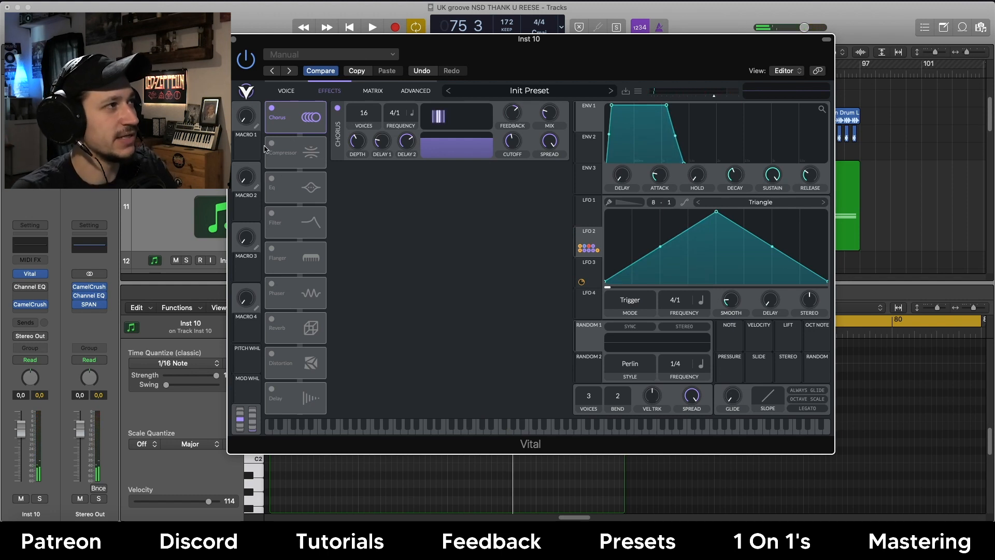
pyautogui.click(272, 214)
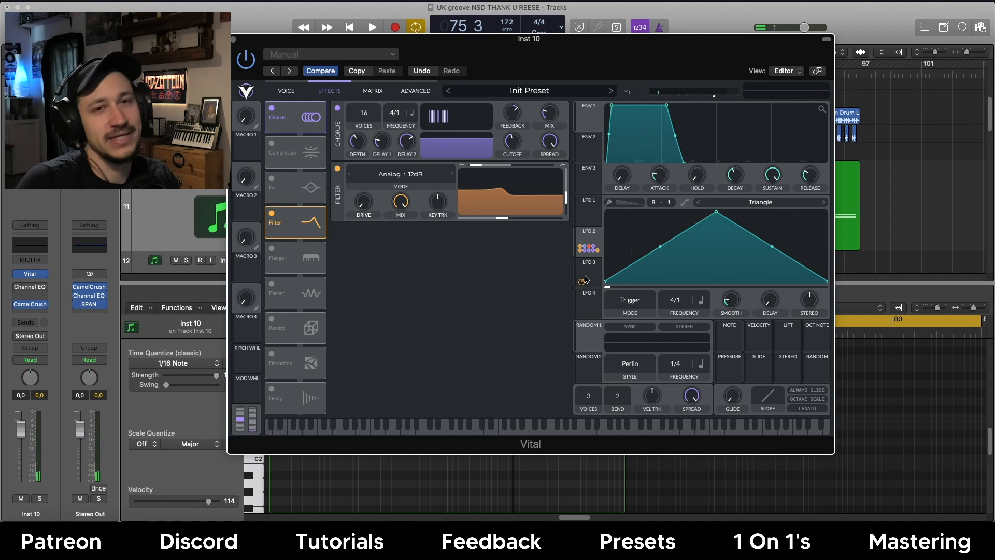
# - Show LFO 3, open its mode options and move the Vital window clear of the arrangement's timeline
pyautogui.click(596, 270)
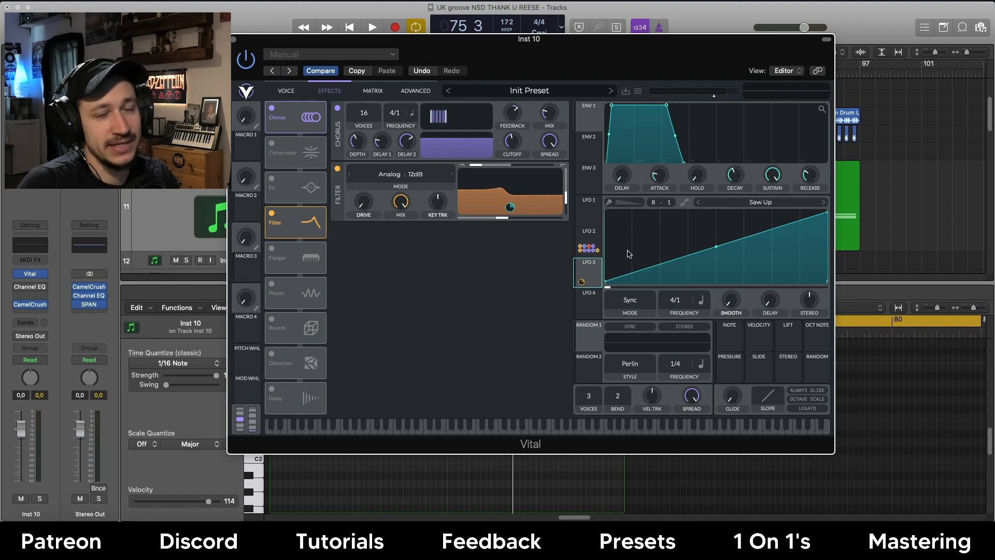
pyautogui.click(631, 299)
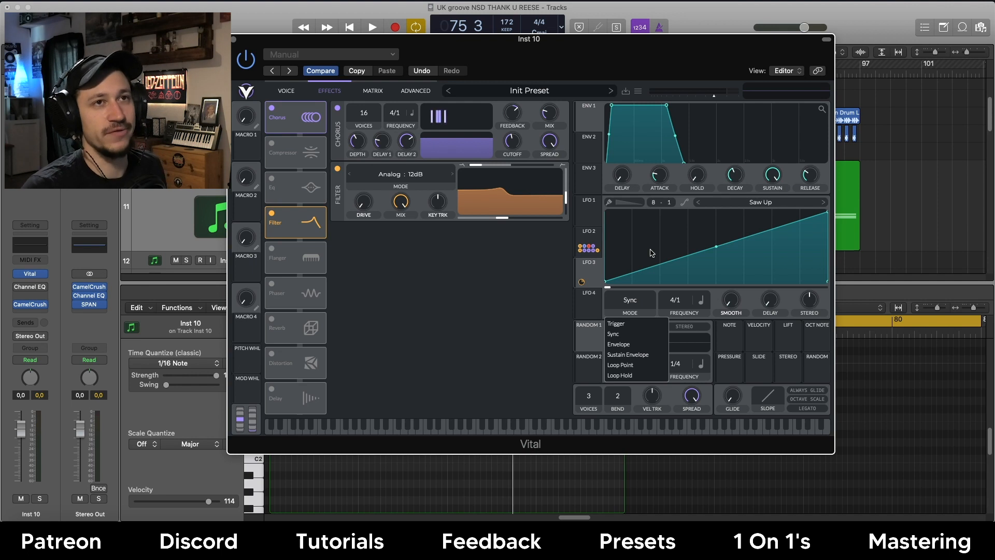
pyautogui.moveTo(627, 56); pyautogui.dragTo(568, 119)
# - Play back the looped Reese chords to hear the filter effect modulated by LFO 3
pyautogui.press('space')
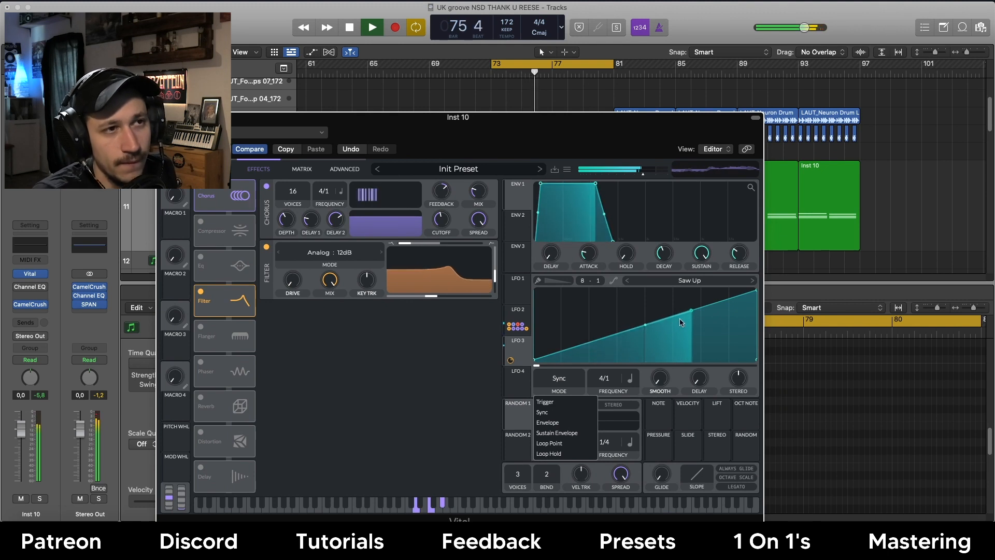
pyautogui.press('space')
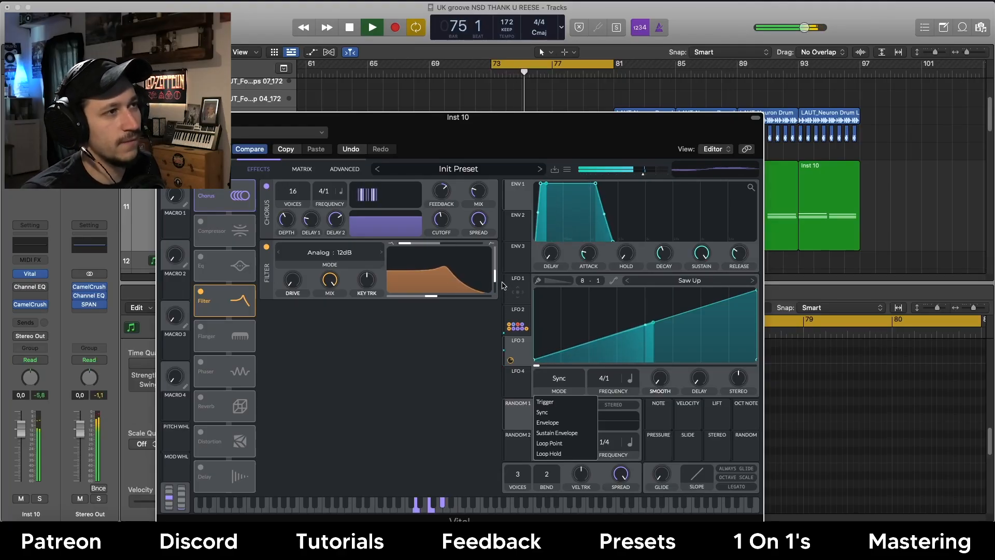
pyautogui.press('space')
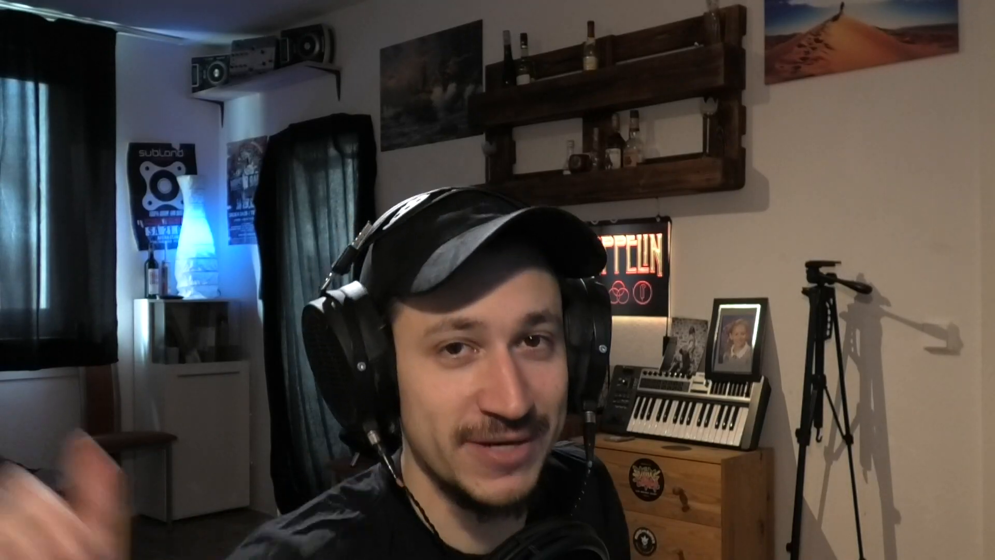
pyautogui.press('space')
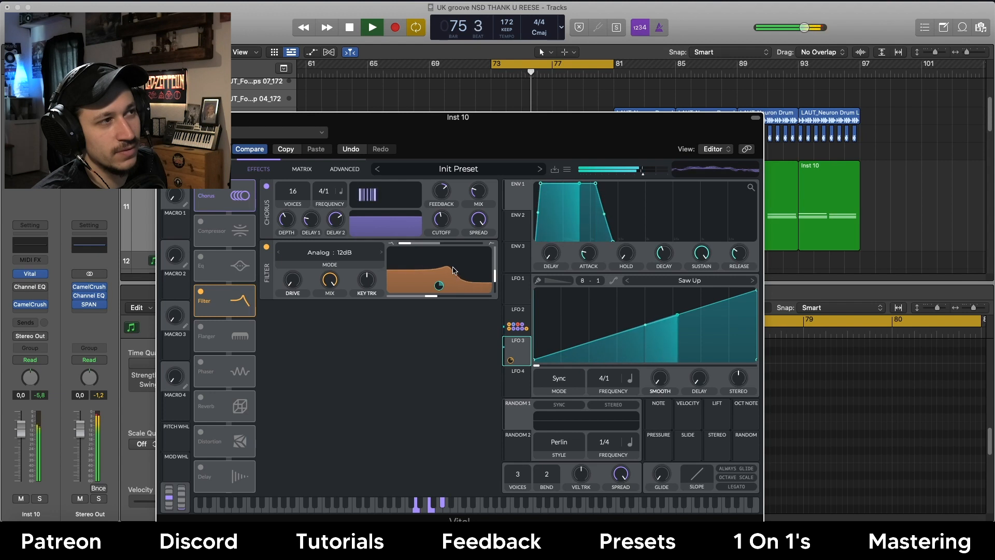
pyautogui.press('space')
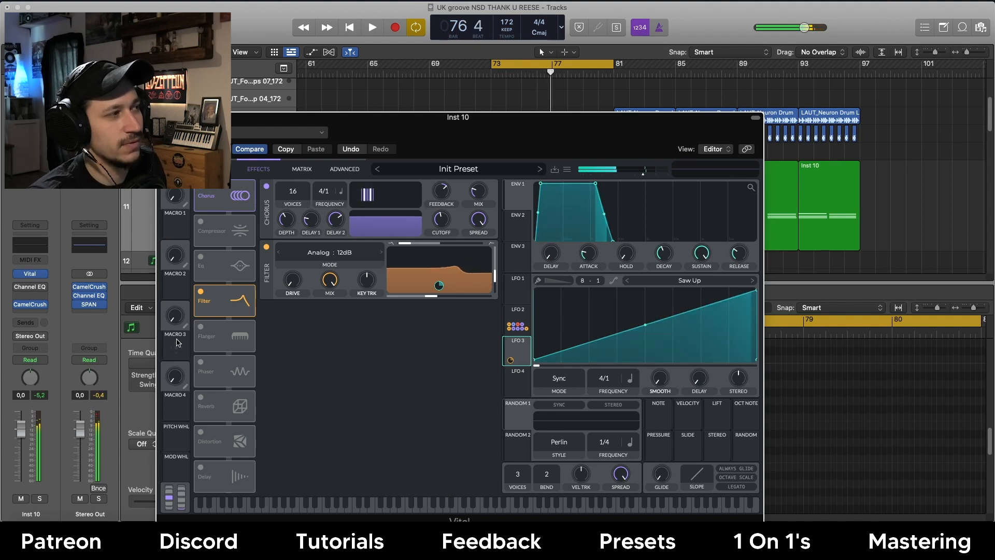
# - Turn on the Soft Clip Distortion effect, show LFO 2 and audition the patch
pyautogui.click(202, 432)
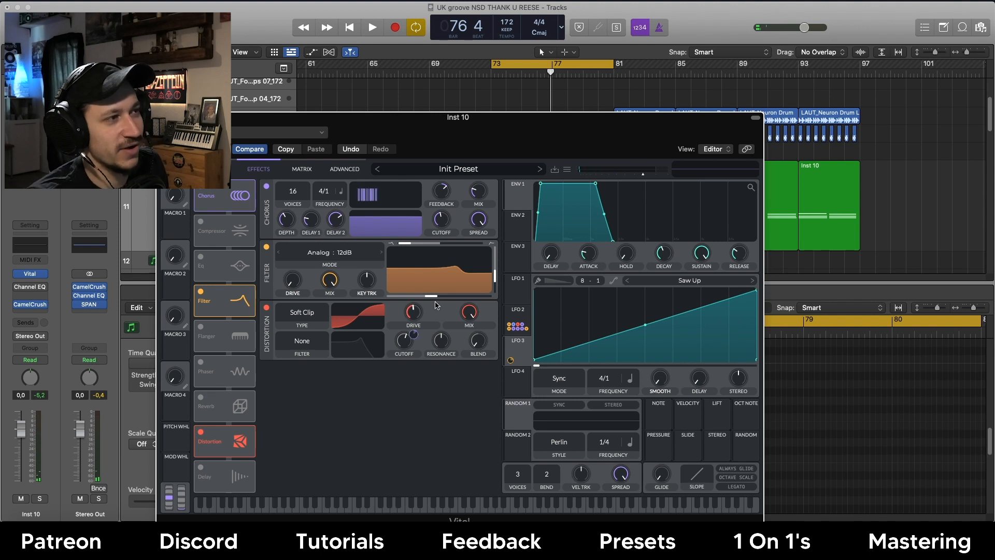
pyautogui.click(518, 311)
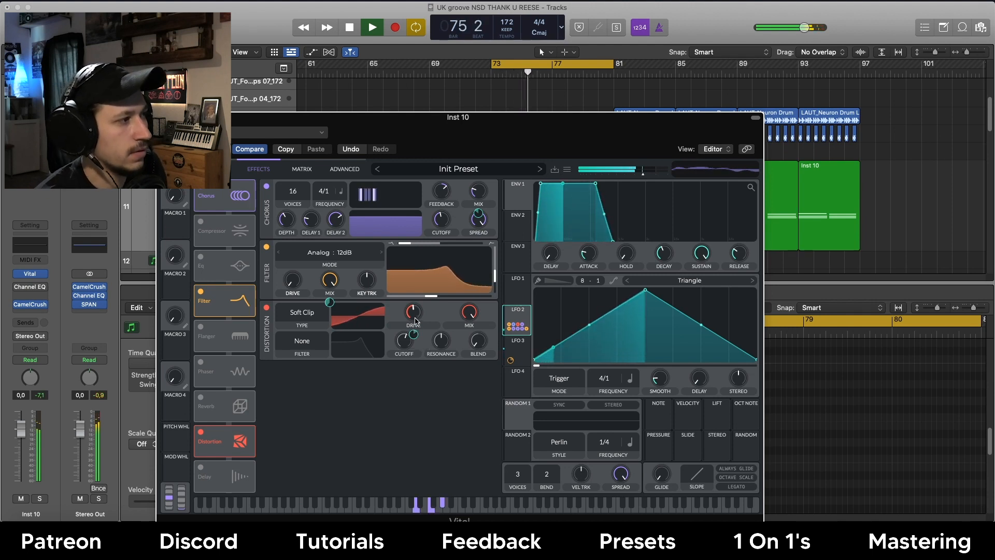
pyautogui.press('space')
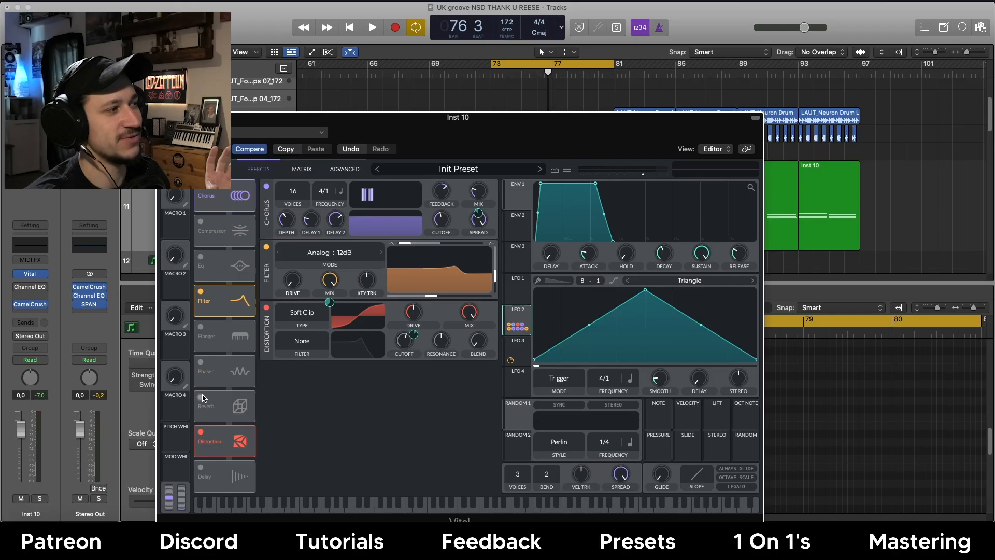
# - Turn on the Reverb effect and play back the loop to hear it on the Reese
pyautogui.click(201, 397)
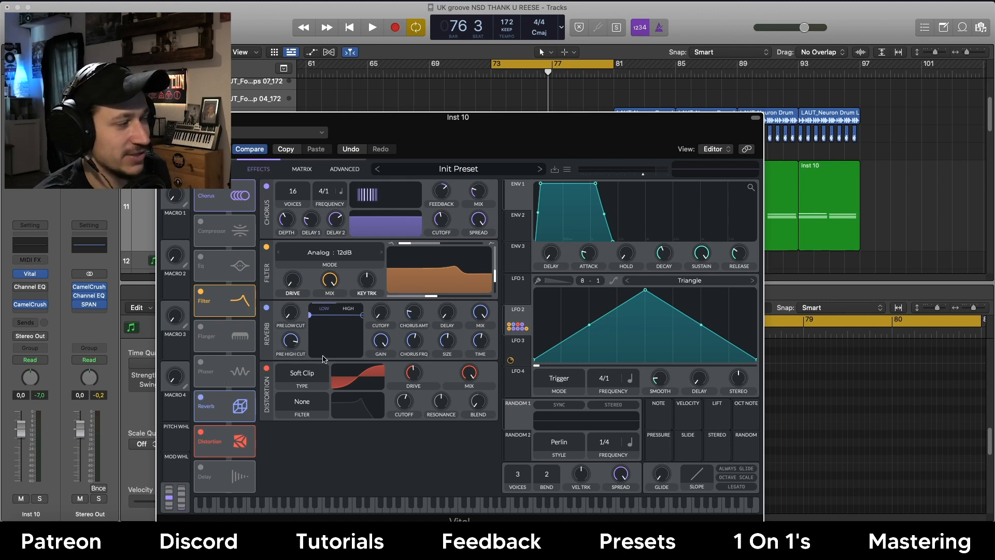
pyautogui.press('space')
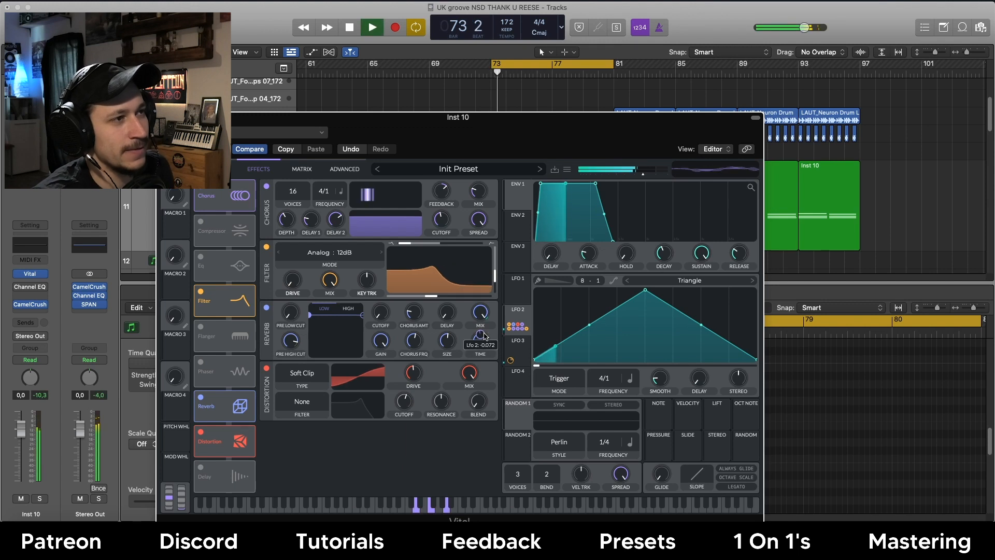
pyautogui.press('space')
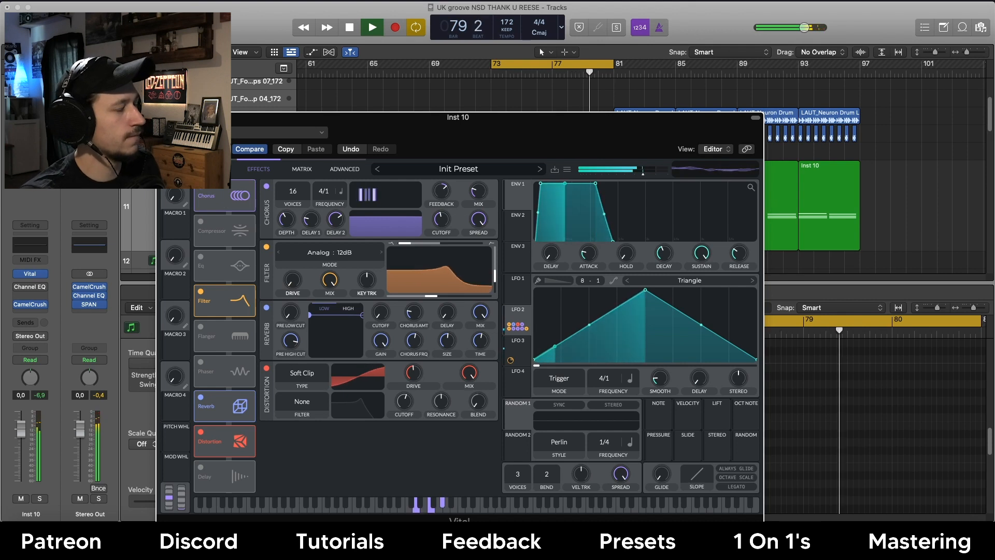
# - Hide the plug-in windows and set the cycle range in the arrangement to bars 81 to 85
pyautogui.press('v')
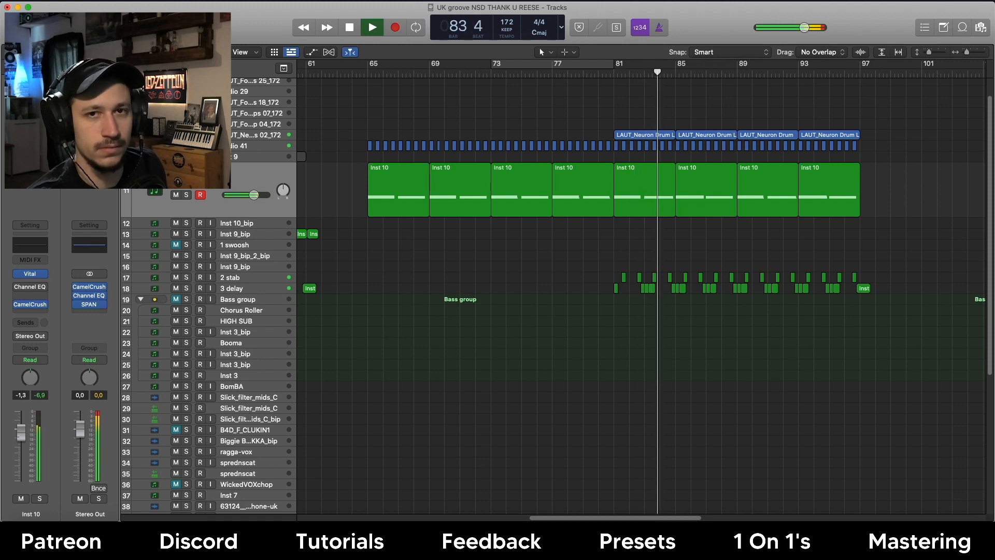
pyautogui.hscroll(3, 377, 397)
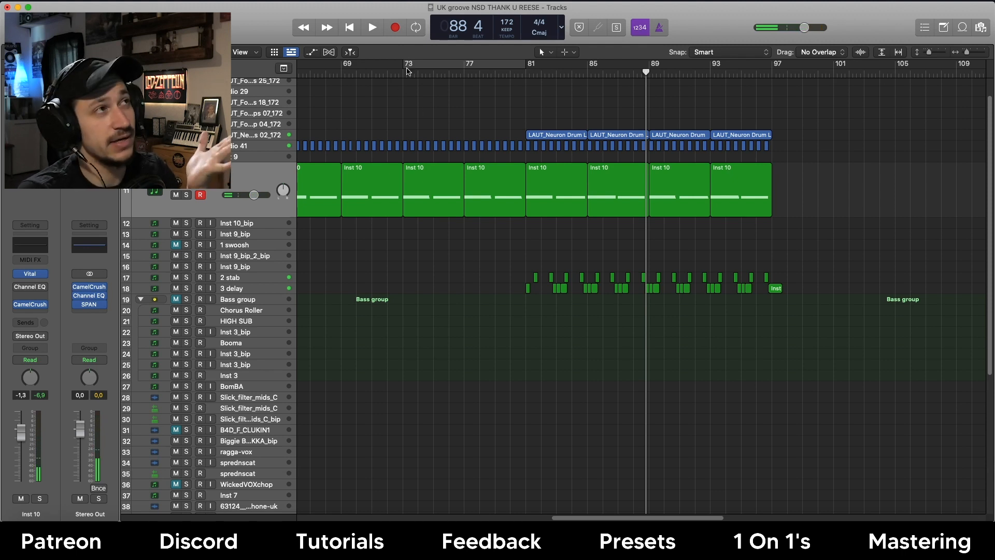
pyautogui.moveTo(429, 66); pyautogui.dragTo(527, 63)
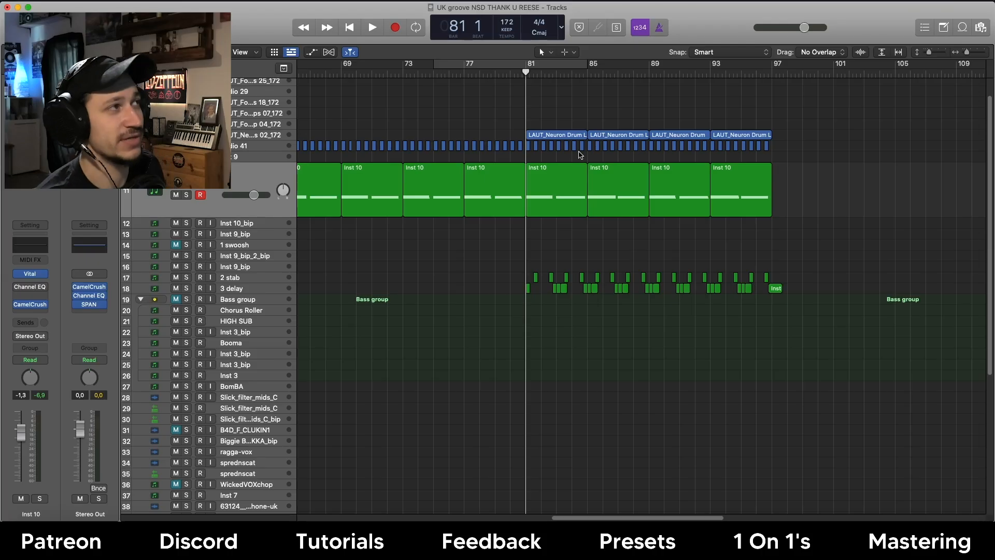
pyautogui.moveTo(529, 65); pyautogui.dragTo(587, 66)
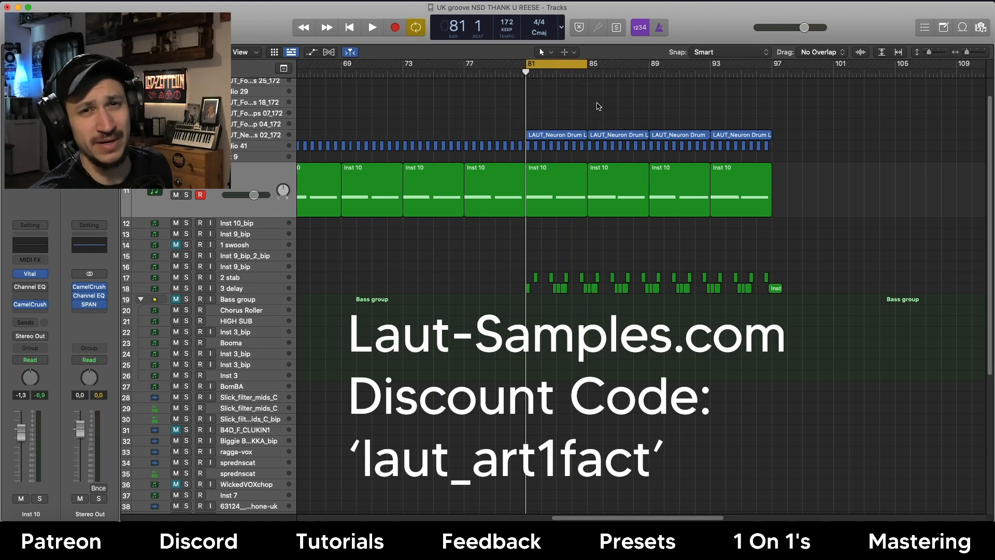